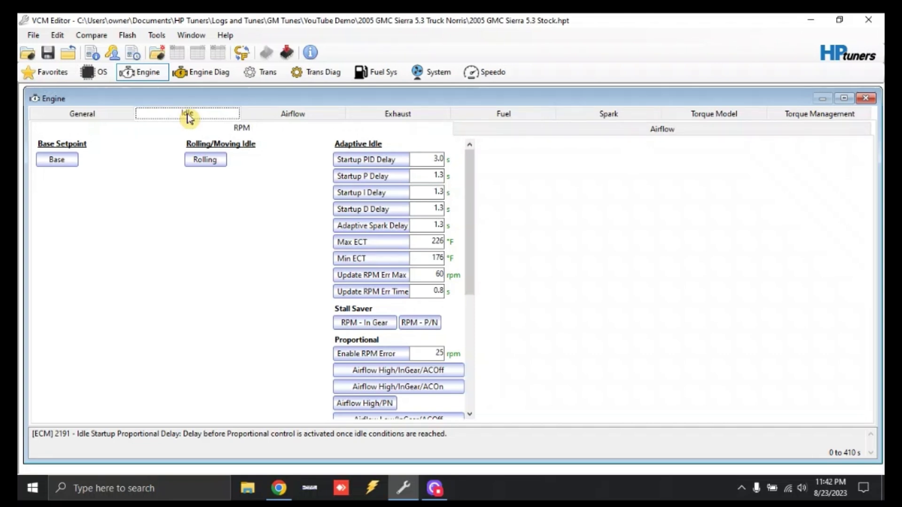
# - Add 200 rpm to every cell of the base target idle speed table, for all gear and A/C conditions
pyautogui.click(237, 130)
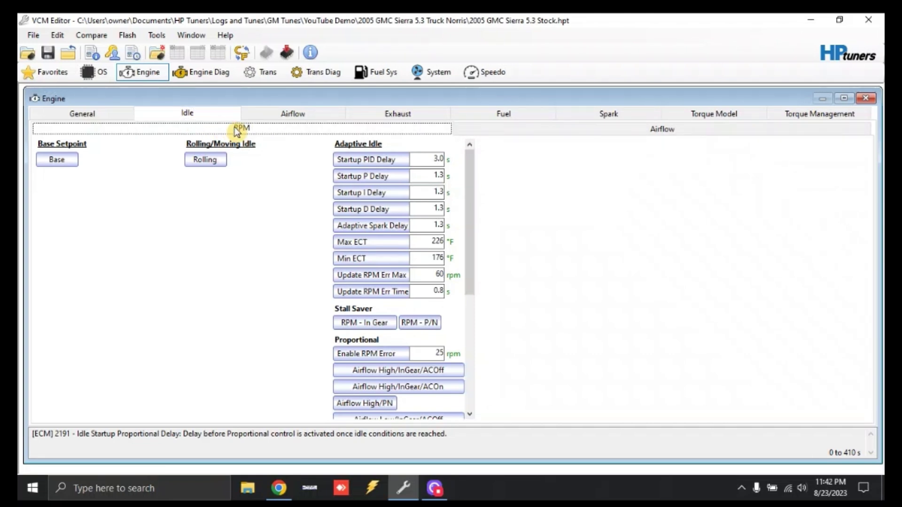
pyautogui.click(73, 160)
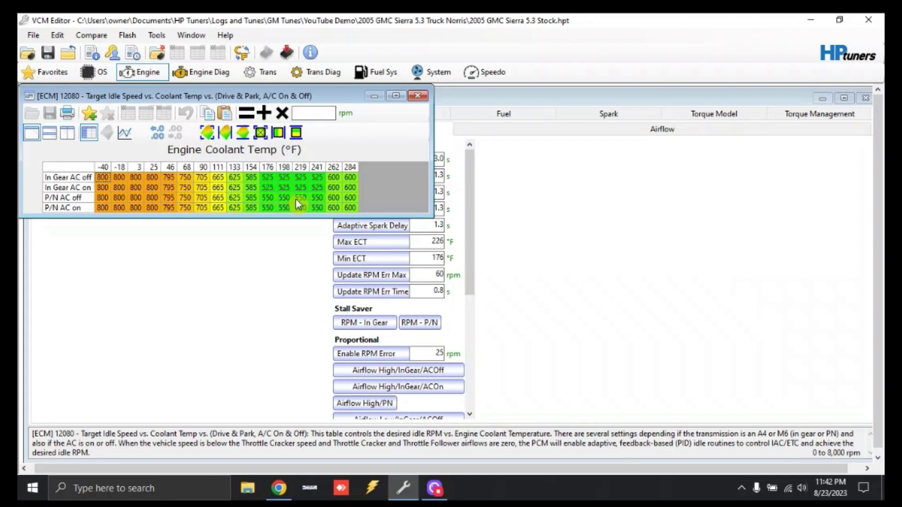
pyautogui.click(74, 169)
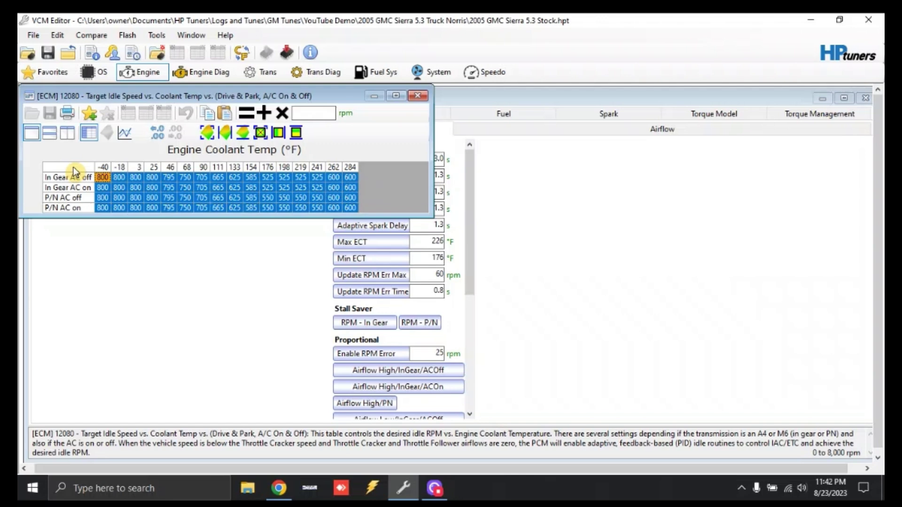
pyautogui.click(322, 118)
pyautogui.write('200')
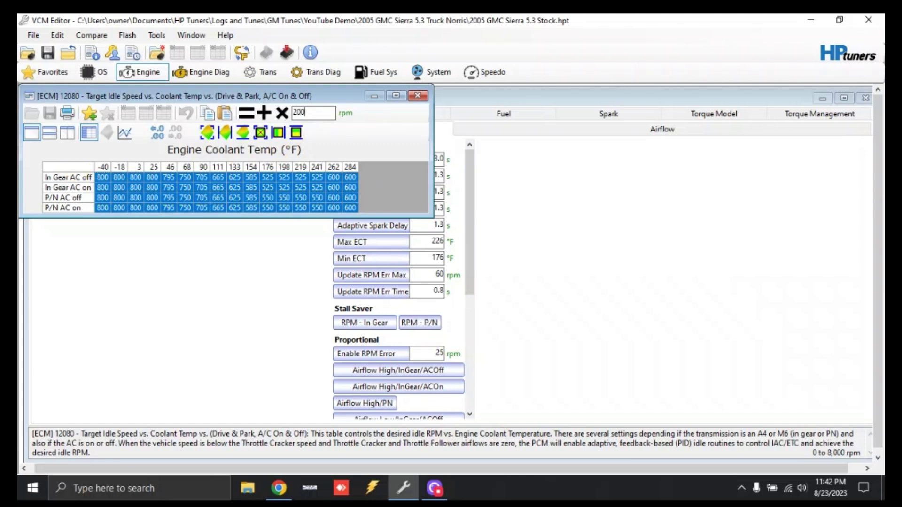
pyautogui.click(265, 115)
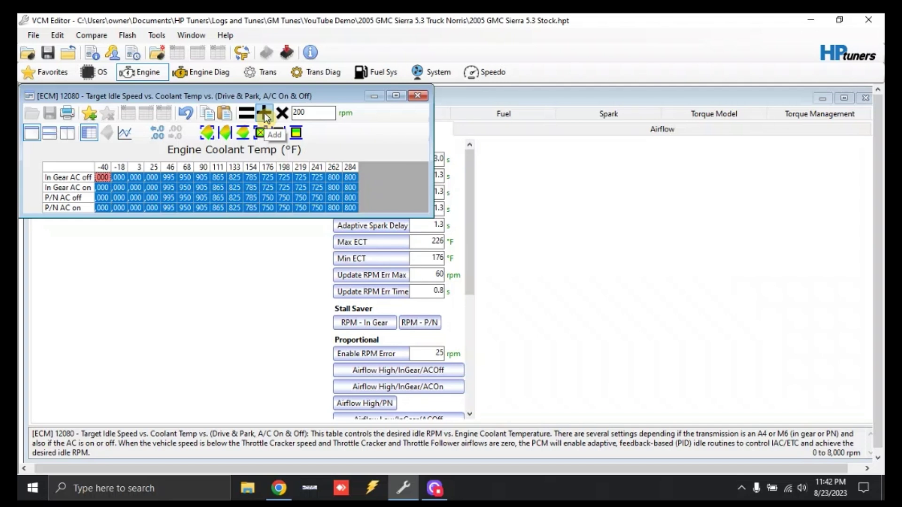
pyautogui.click(270, 179)
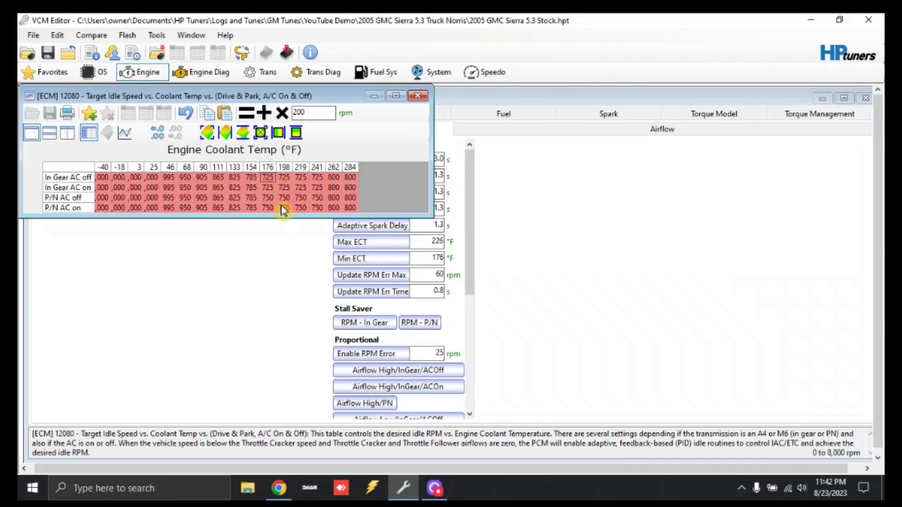
pyautogui.click(417, 97)
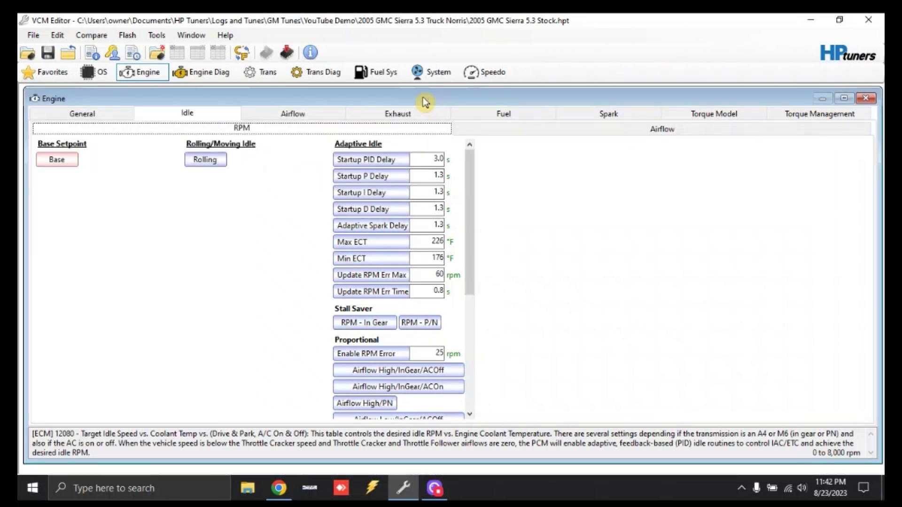
# - Multiply the whole base running Idle Airflow table, both Gear and P/N rows, by 2
pyautogui.click(528, 130)
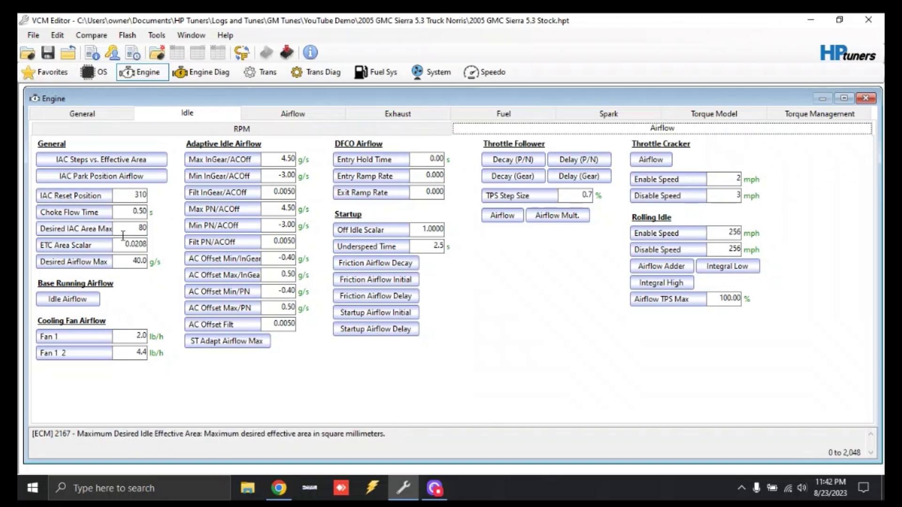
pyautogui.click(85, 301)
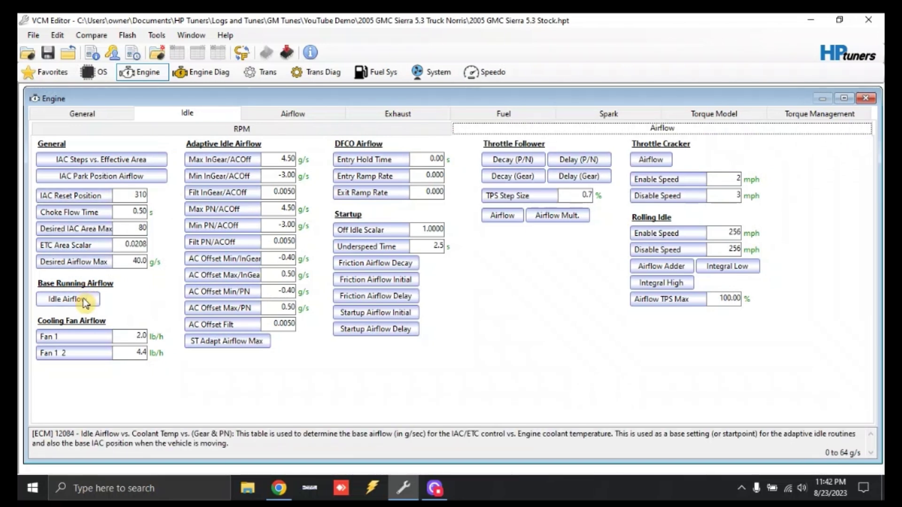
pyautogui.click(85, 302)
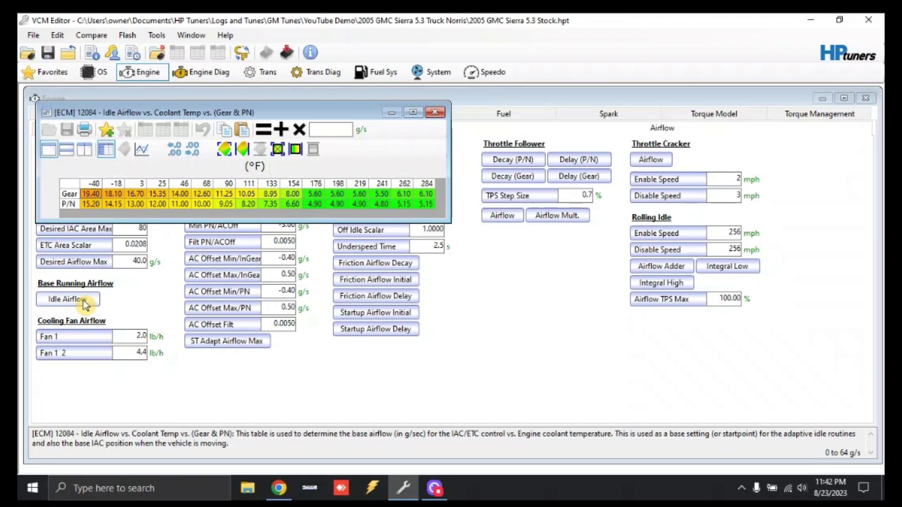
pyautogui.click(75, 189)
pyautogui.click(343, 128)
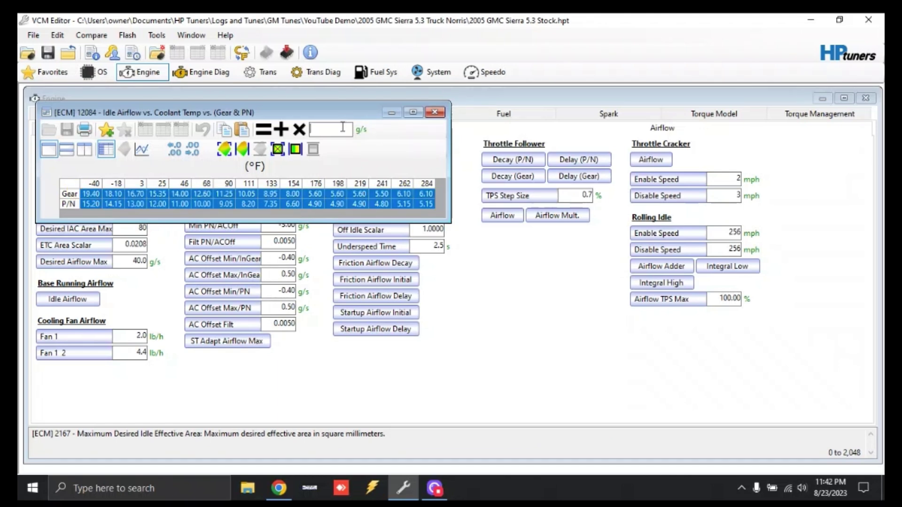
pyautogui.write('2')
pyautogui.click(300, 130)
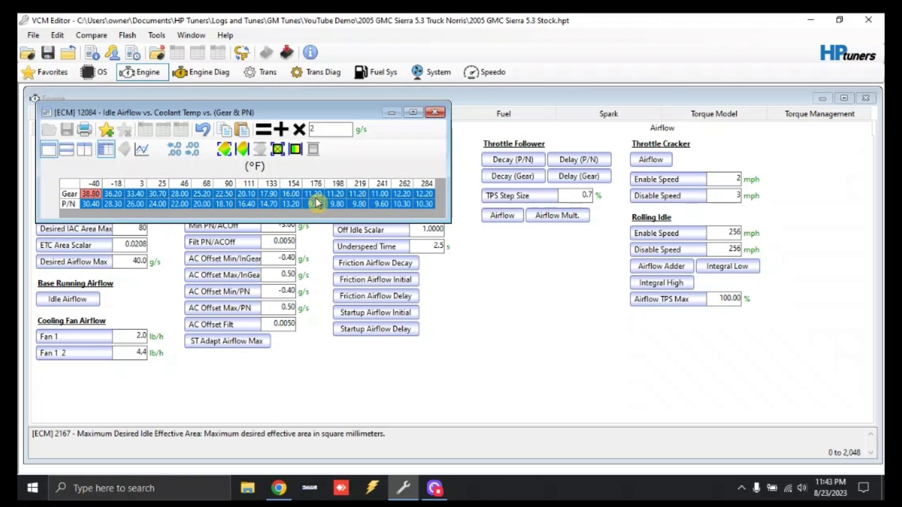
pyautogui.click(439, 112)
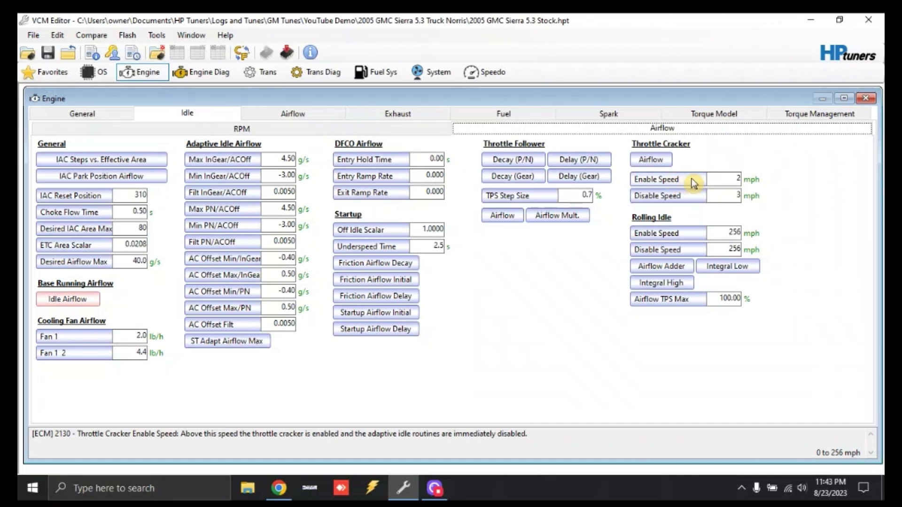
# - Set the Throttle Cracker enable speed to 9 mph and its disable speed to 10 mph
pyautogui.click(730, 179)
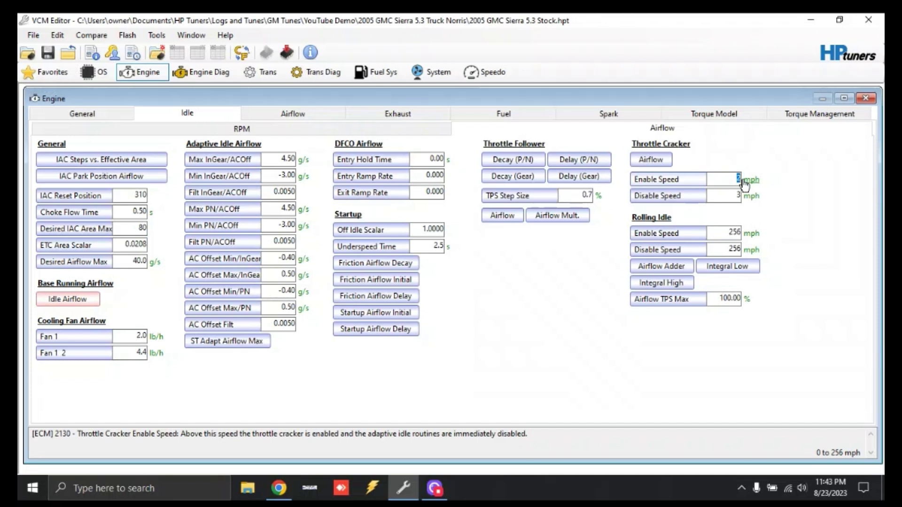
pyautogui.write('9')
pyautogui.click(725, 195)
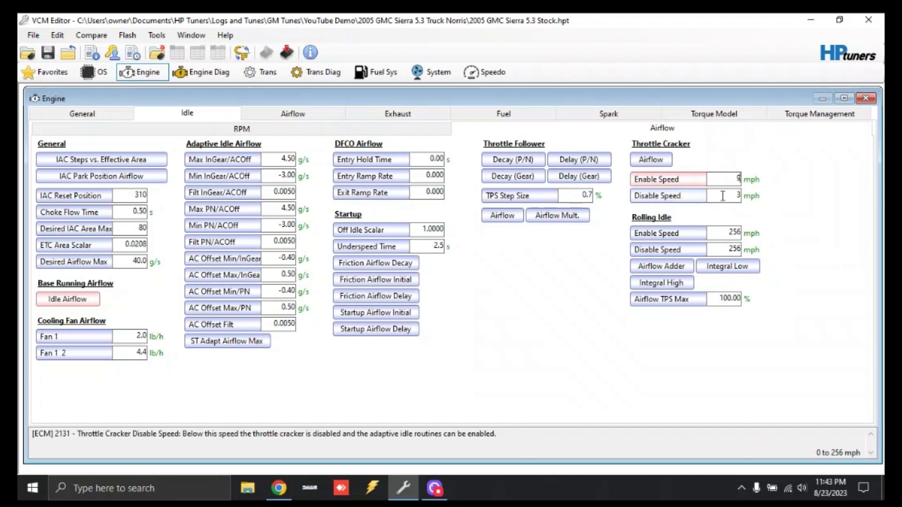
pyautogui.write('10')
pyautogui.press('Return')
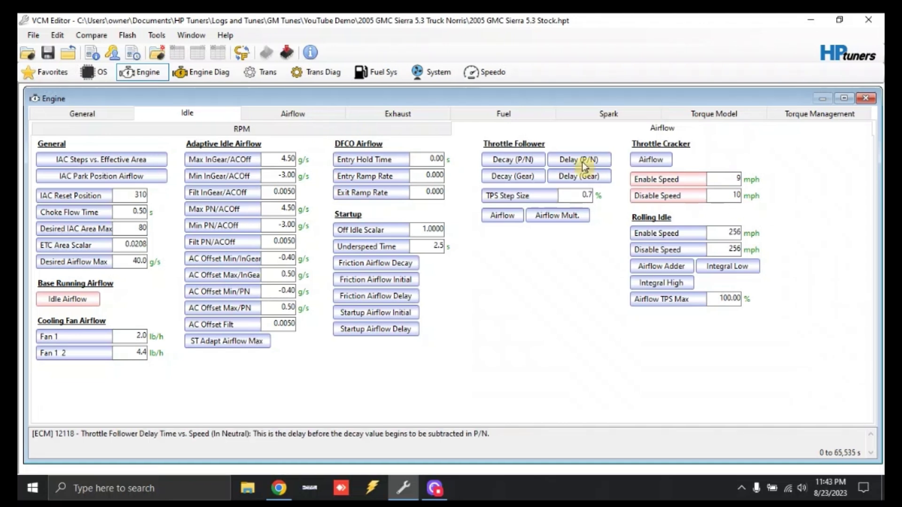
# - Multiply every cell of the primary Cranking VE table by .8 and close the table
pyautogui.click(312, 113)
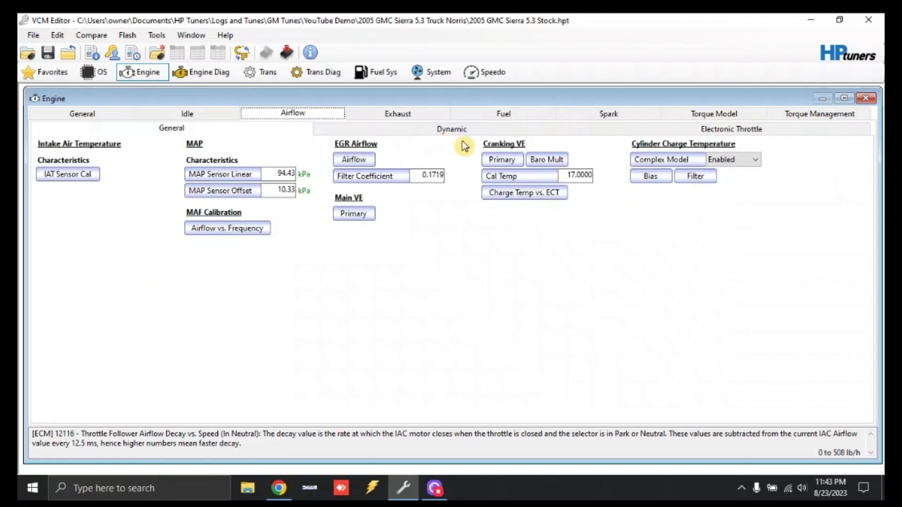
pyautogui.click(235, 136)
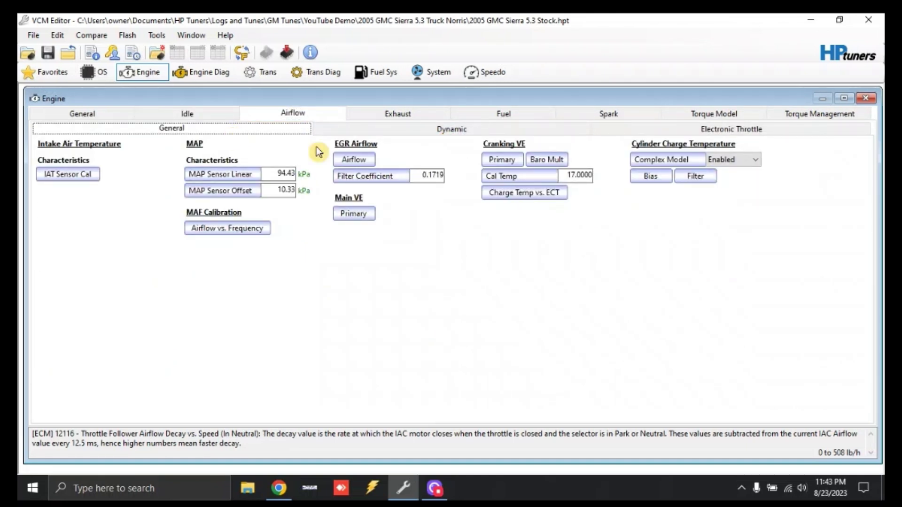
pyautogui.click(506, 162)
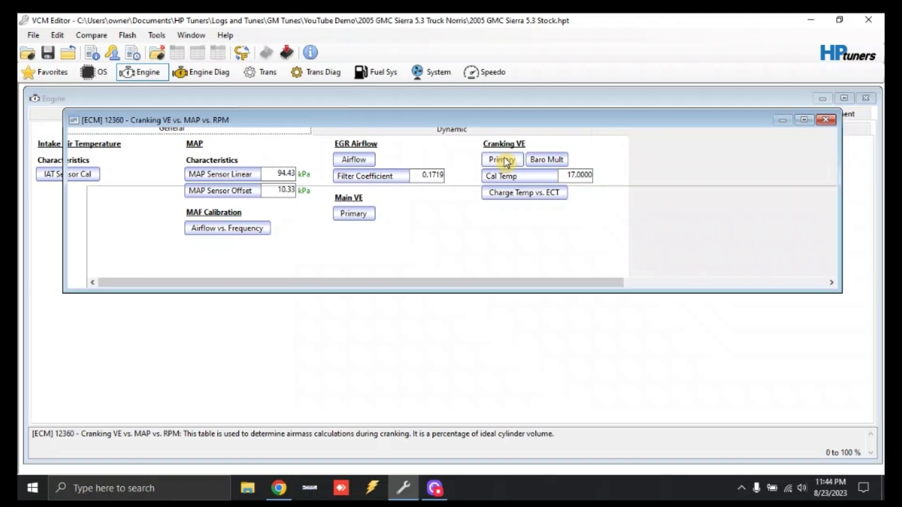
pyautogui.click(98, 192)
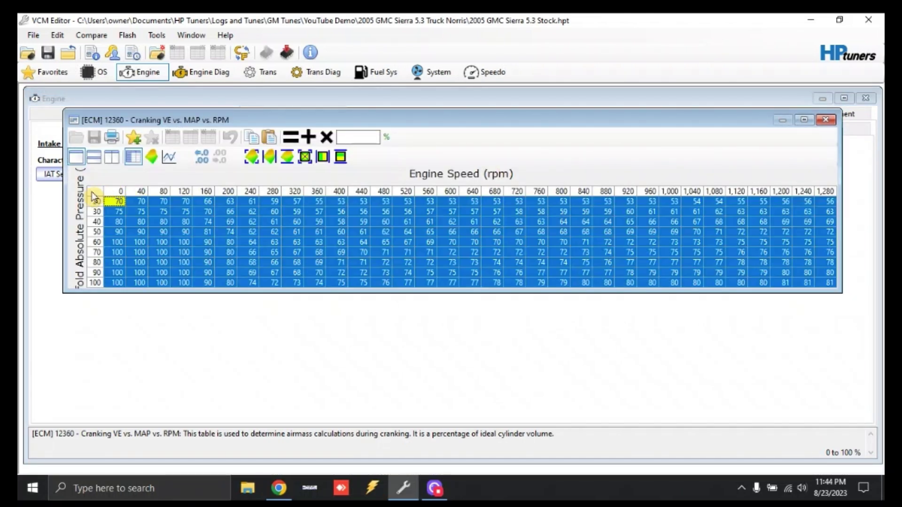
pyautogui.click(367, 136)
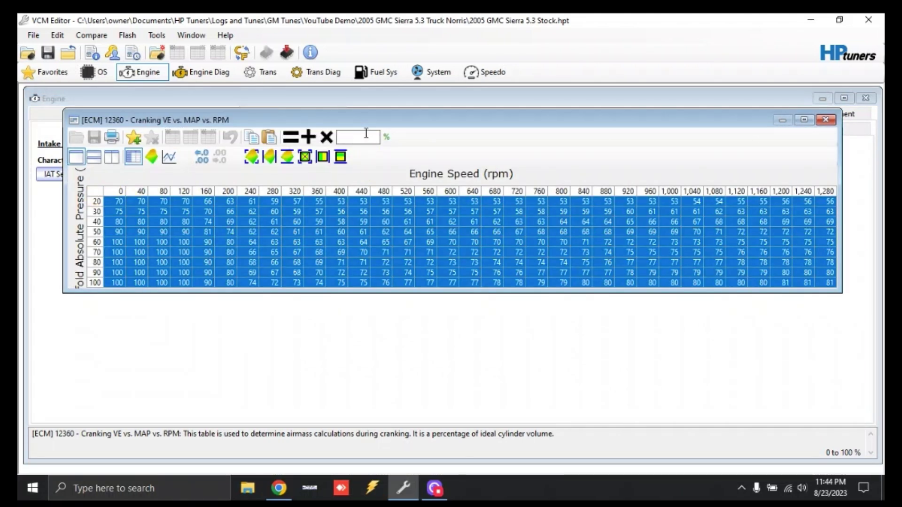
pyautogui.write('8')
pyautogui.click(328, 137)
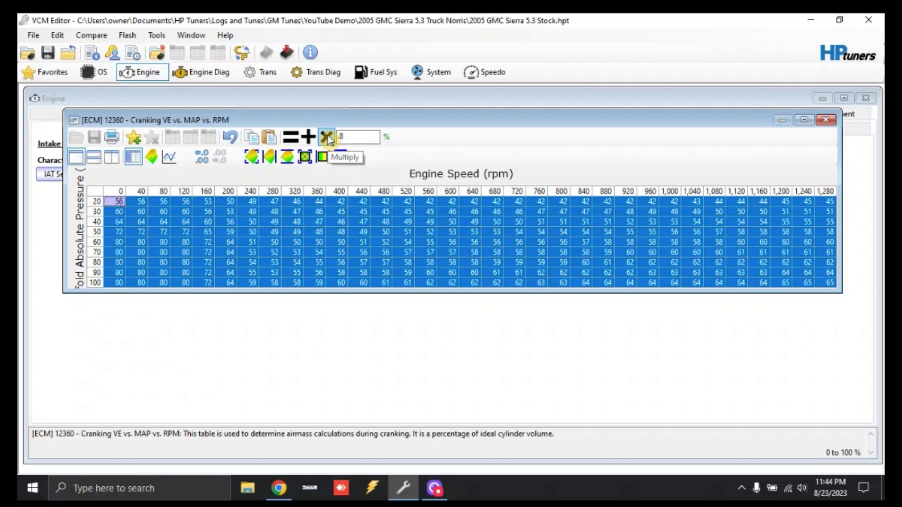
pyautogui.click(827, 121)
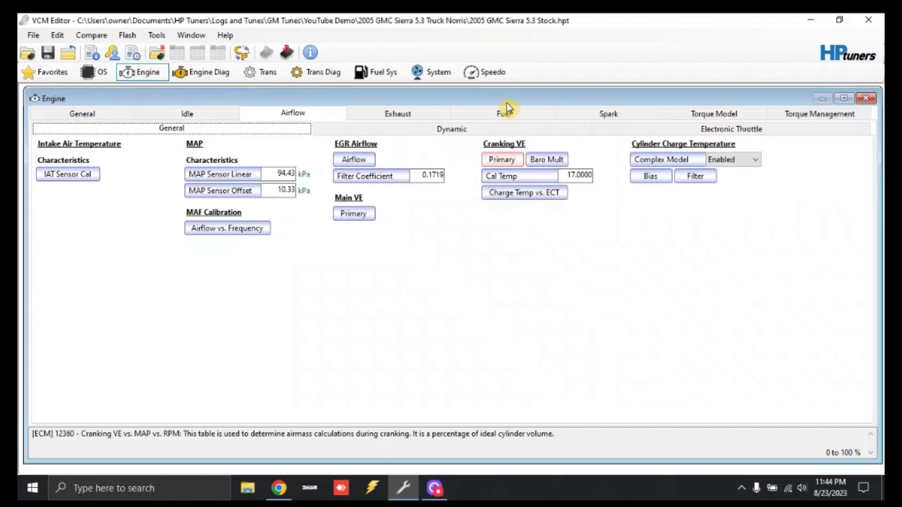
# - Set the dynamic airflow High RPM Disable value to 400 rpm
pyautogui.click(447, 130)
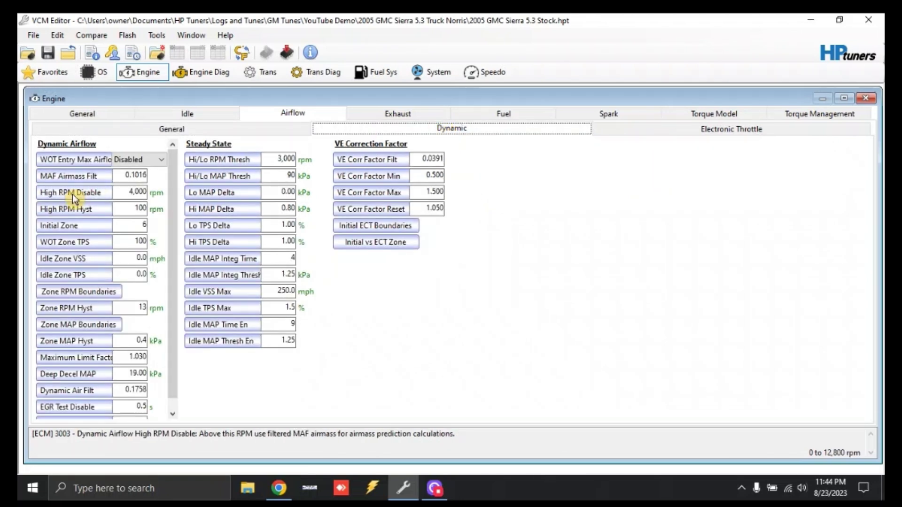
pyautogui.click(131, 193)
pyautogui.press('BackSpace')
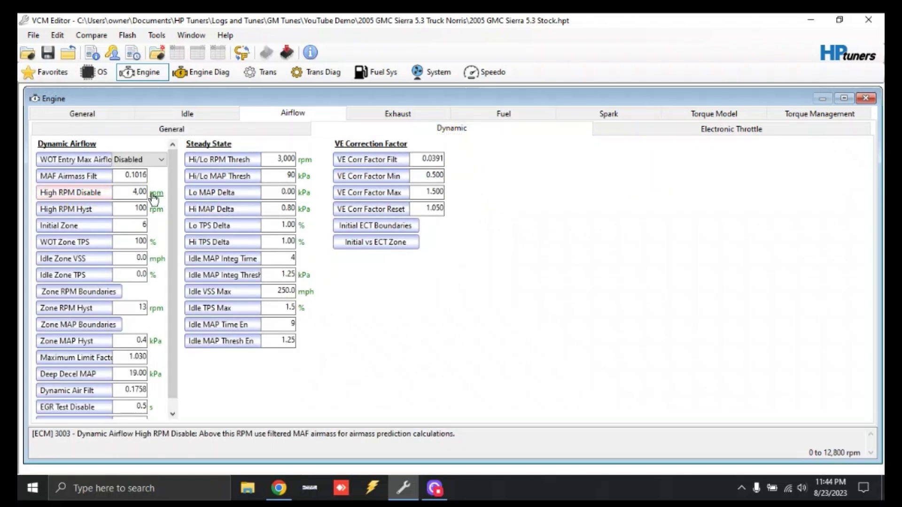
pyautogui.press('Return')
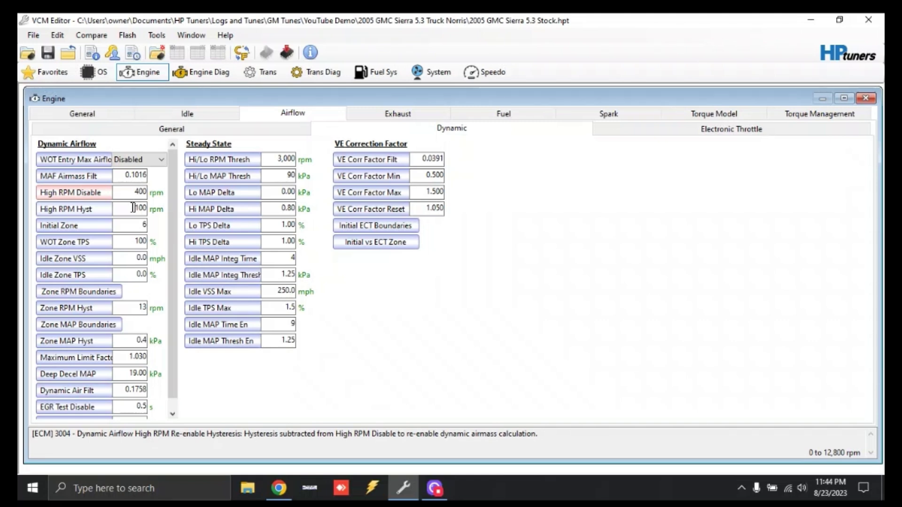
# - Multiply the MAF calibration airflow values from 7,000 to 12,000 Hz by 1.07
pyautogui.click(203, 133)
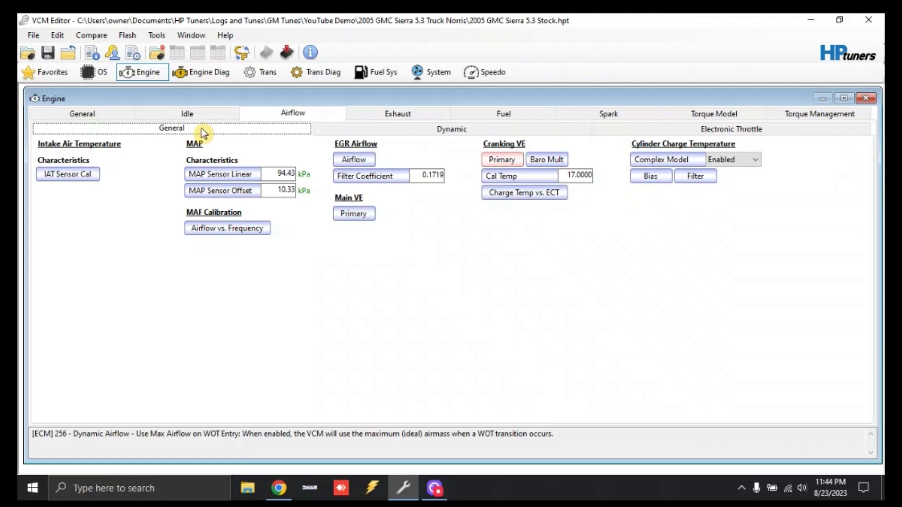
pyautogui.click(256, 230)
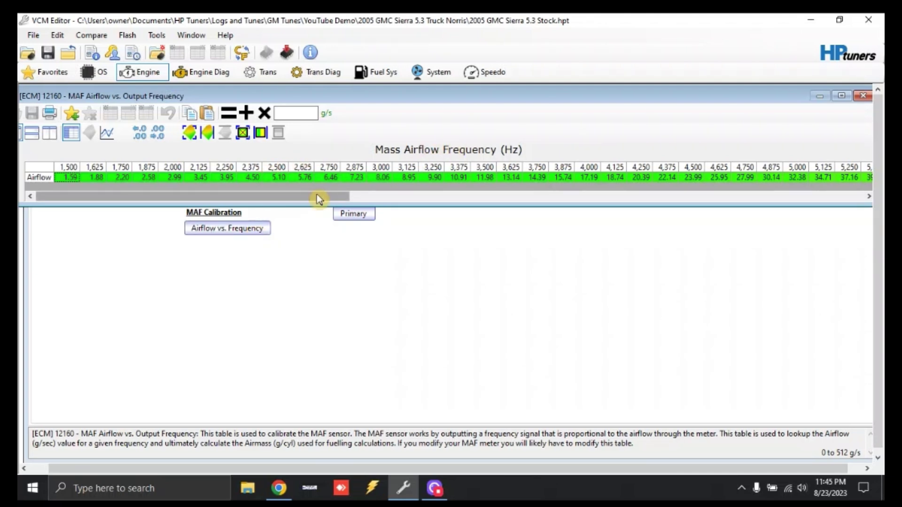
pyautogui.moveTo(312, 196); pyautogui.dragTo(617, 215)
pyautogui.moveTo(384, 177); pyautogui.dragTo(883, 190)
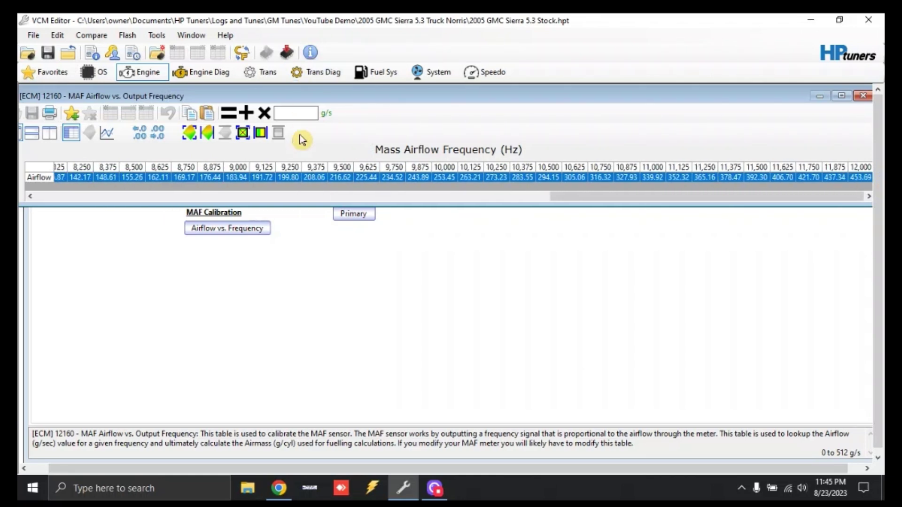
pyautogui.click(300, 114)
pyautogui.write('1.07')
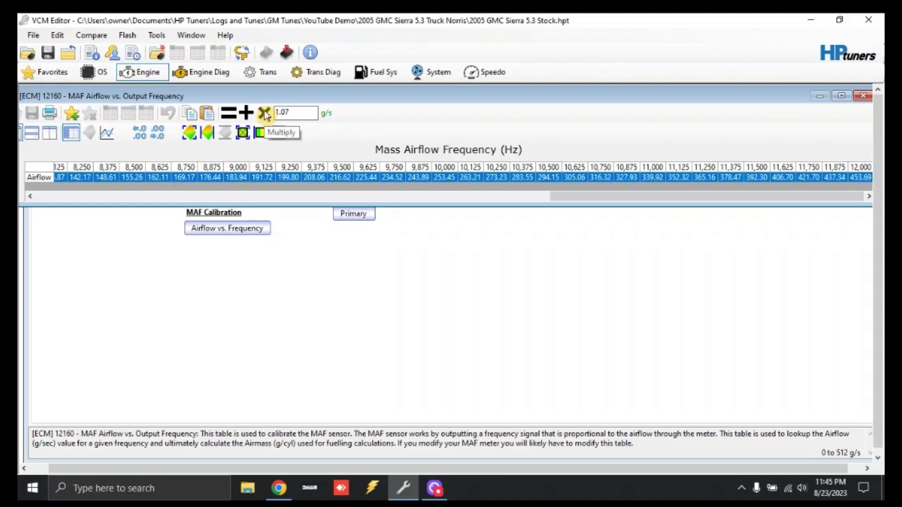
pyautogui.click(265, 114)
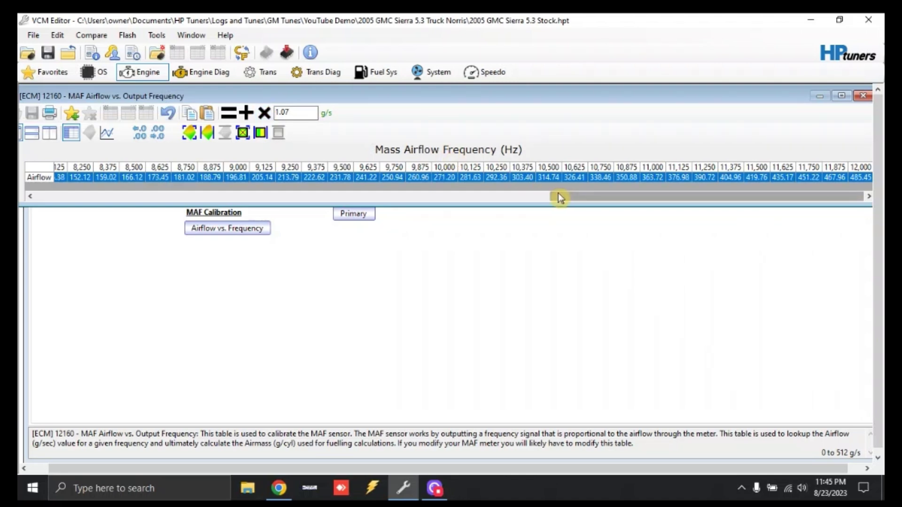
# - Interpolate the MAF airflow values horizontally between 5,750 and 7,000 Hz, and close the table
pyautogui.moveTo(571, 197); pyautogui.dragTo(187, 177)
pyautogui.click(437, 179)
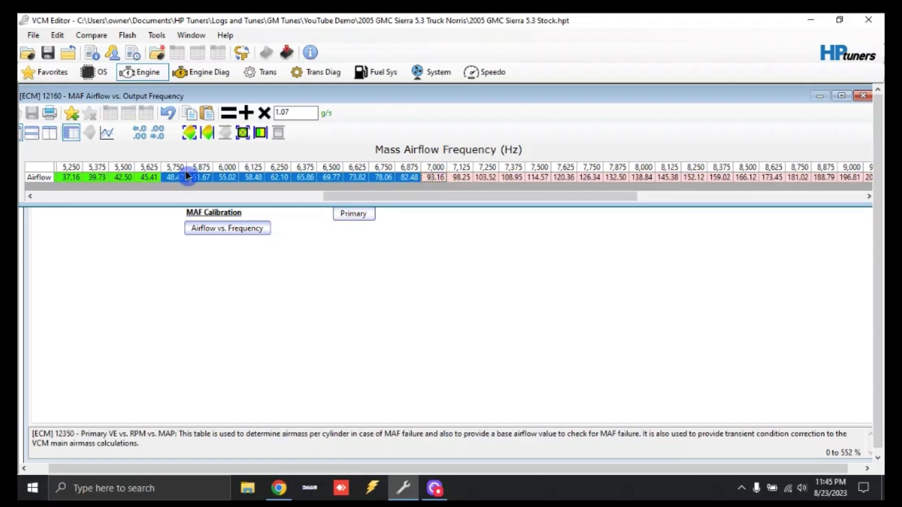
pyautogui.click(261, 134)
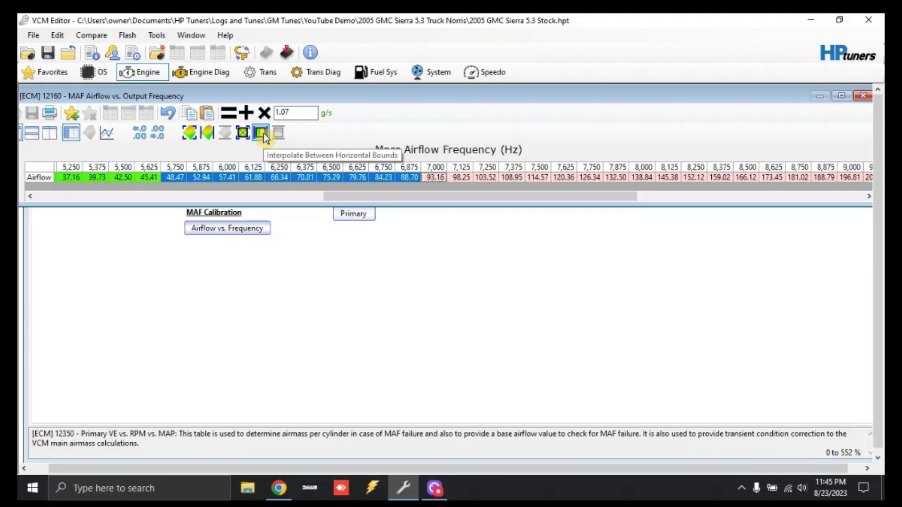
pyautogui.click(869, 99)
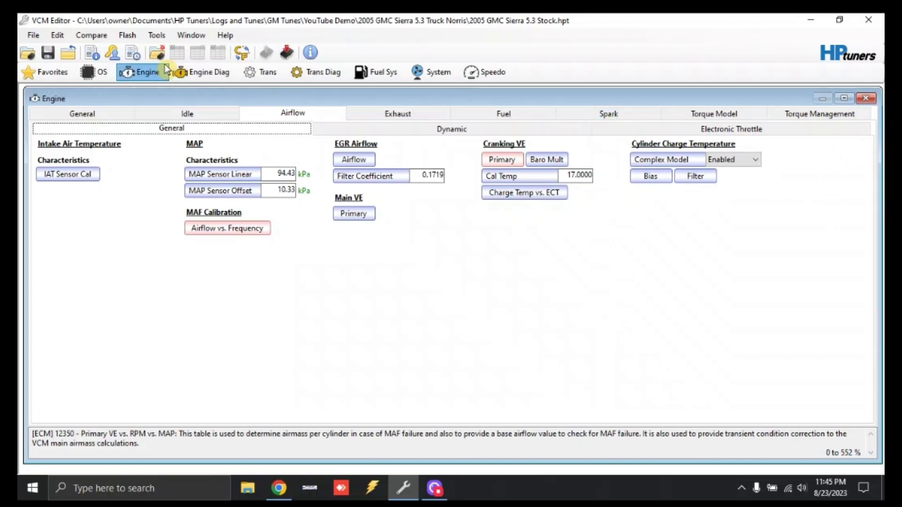
# - Save the tune as a new file named 2005 GMC Sierra 5.3 Truck Norris Mod
pyautogui.click(35, 38)
pyautogui.click(57, 92)
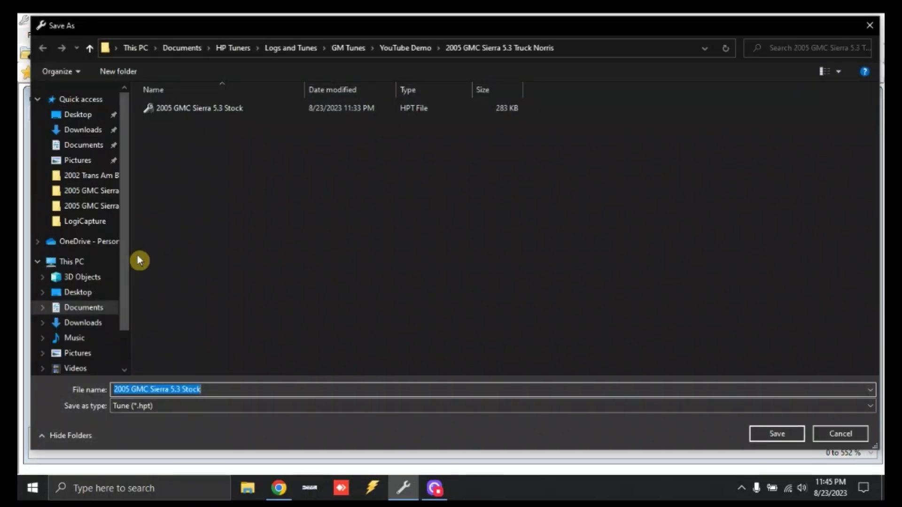
pyautogui.moveTo(182, 388); pyautogui.dragTo(235, 388)
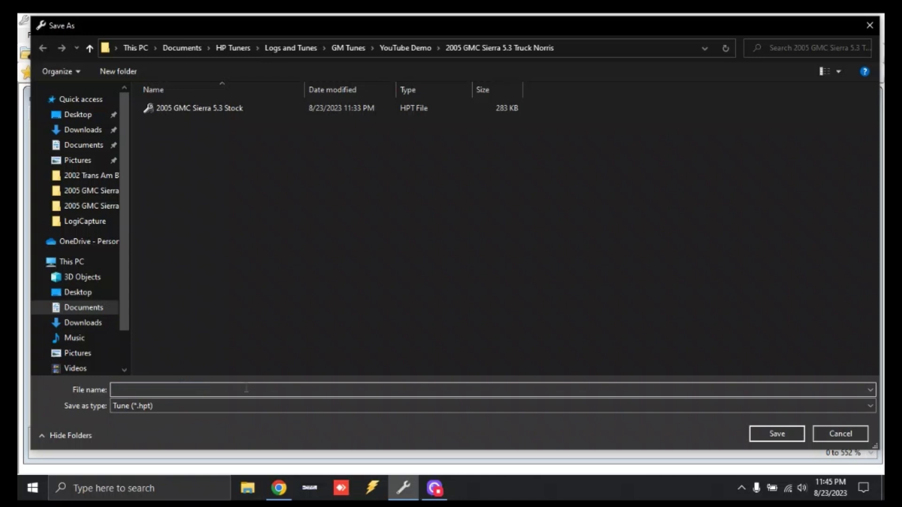
pyautogui.press('BackSpace')
pyautogui.write('Truck Norris Mod')
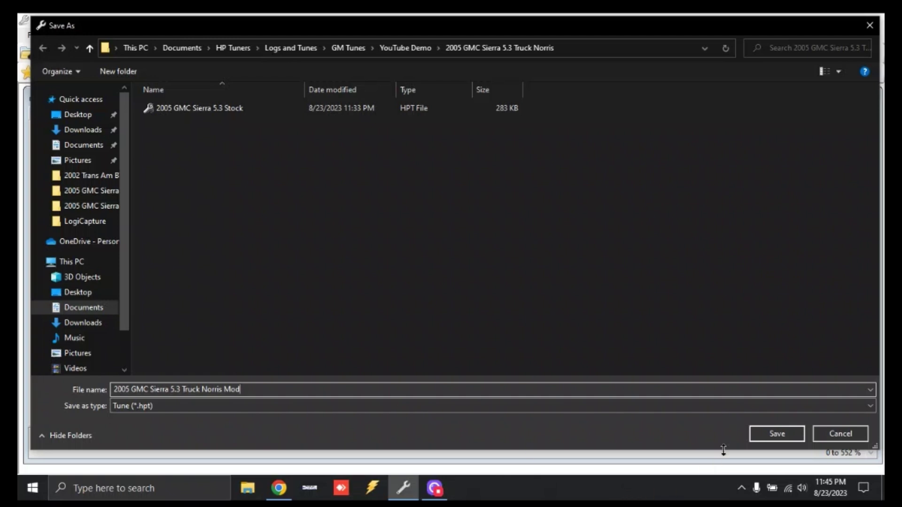
pyautogui.click(769, 432)
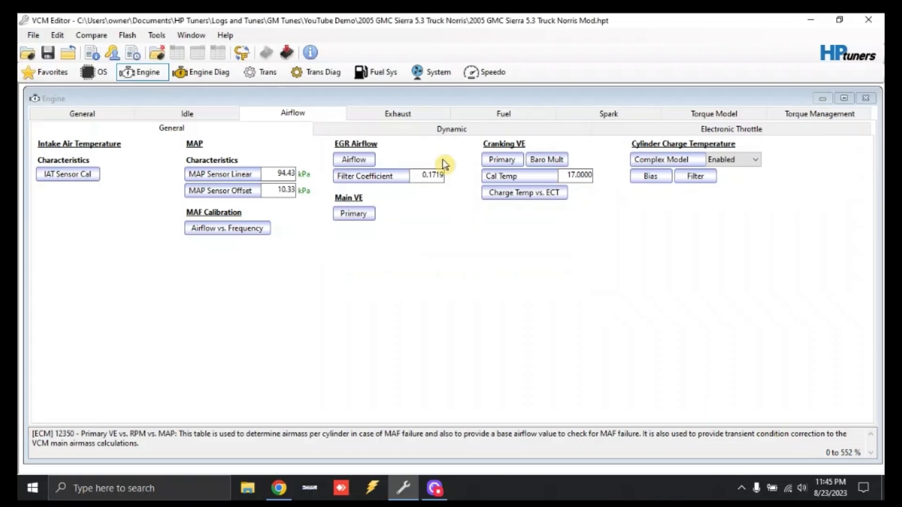
# - Open the Vehicle Writer for the saved Truck Norris Mod tune
pyautogui.click(287, 54)
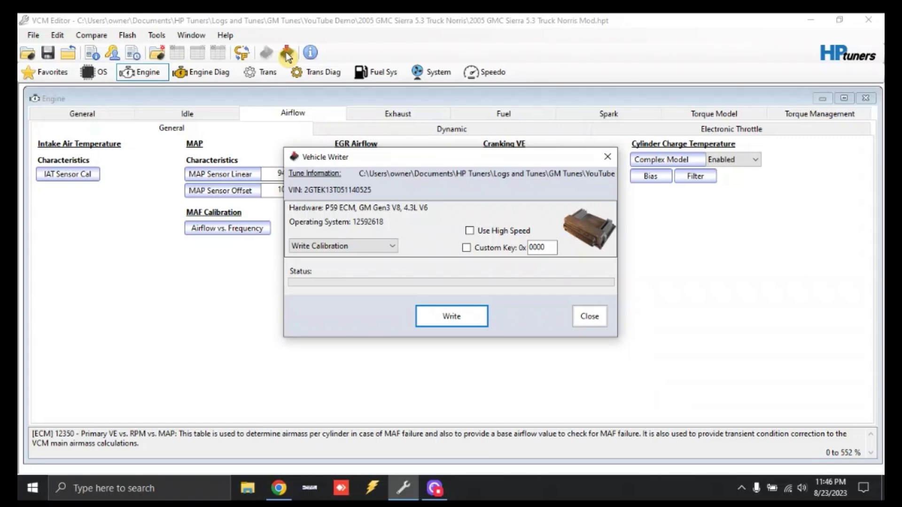